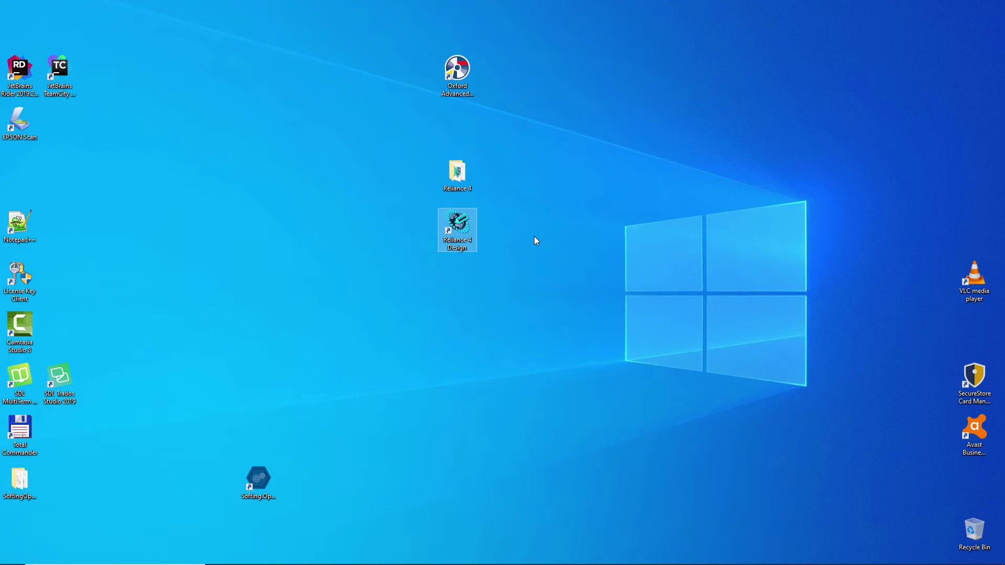
Step: Launch Reliance 4 Design and open the recent project AirCondition.rp4
double_click(455, 225)
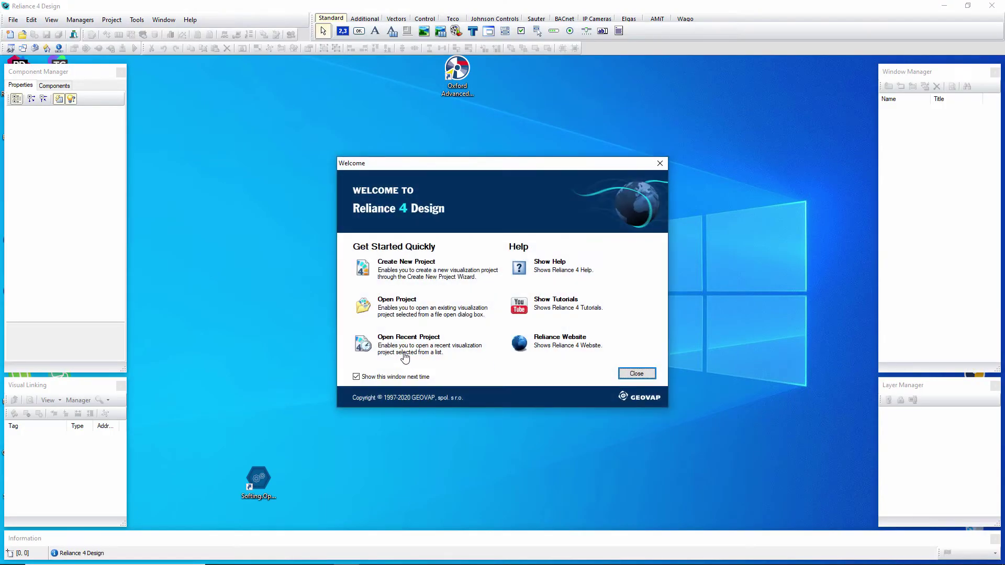
click(423, 338)
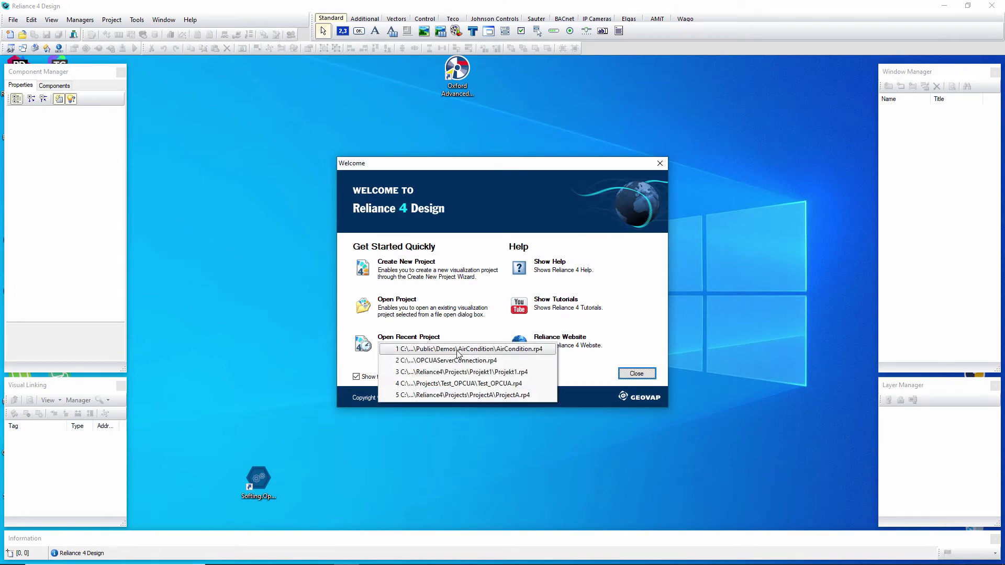
click(459, 349)
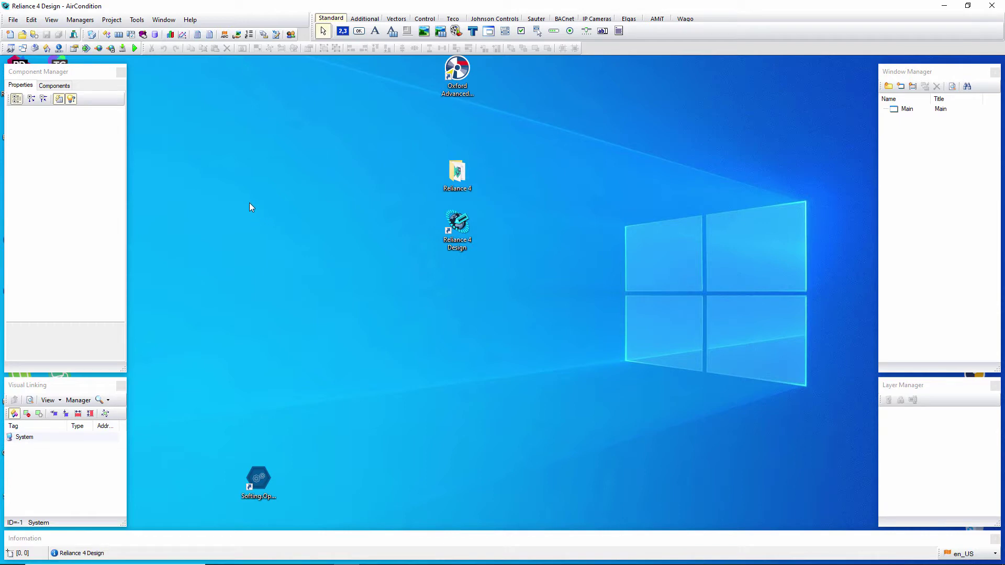
Step: In Device Manager, share the Humidity and Temperature tags with OPC clients and save
click(81, 20)
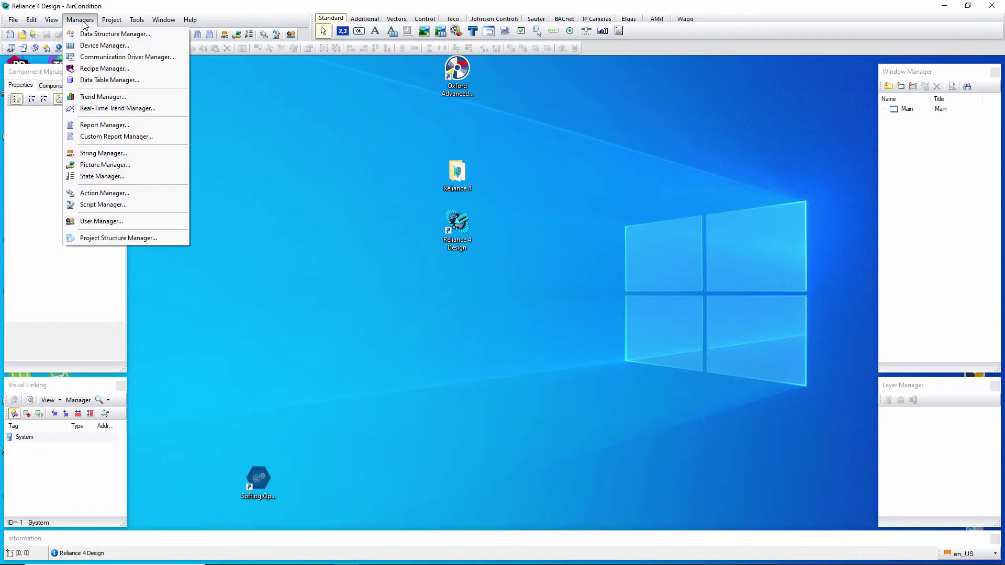
click(99, 46)
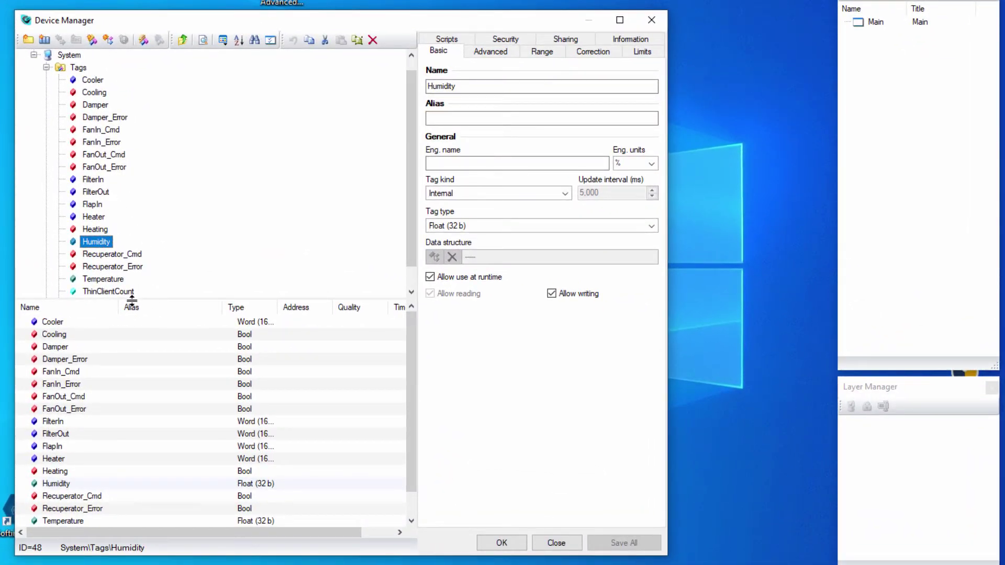
click(109, 280)
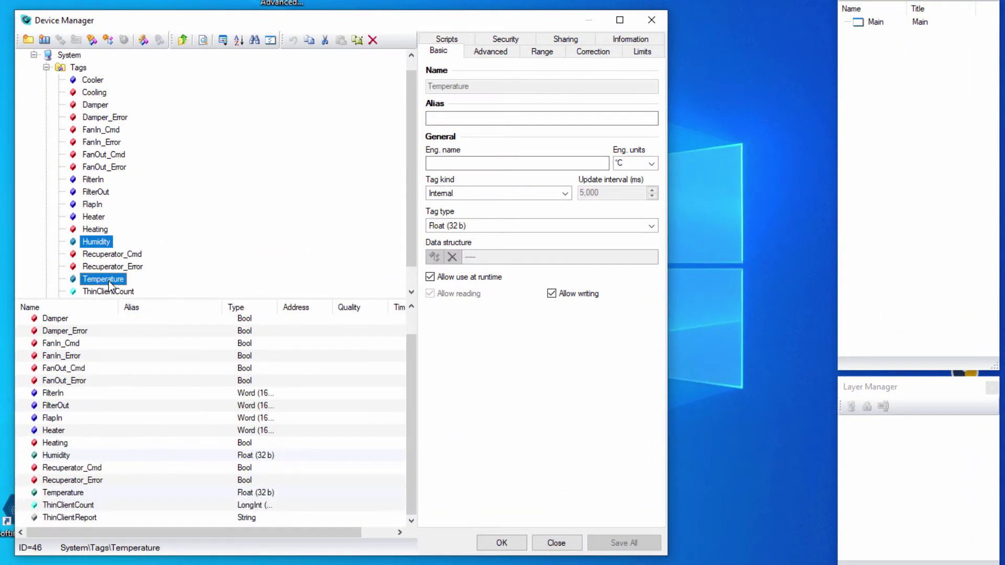
click(565, 40)
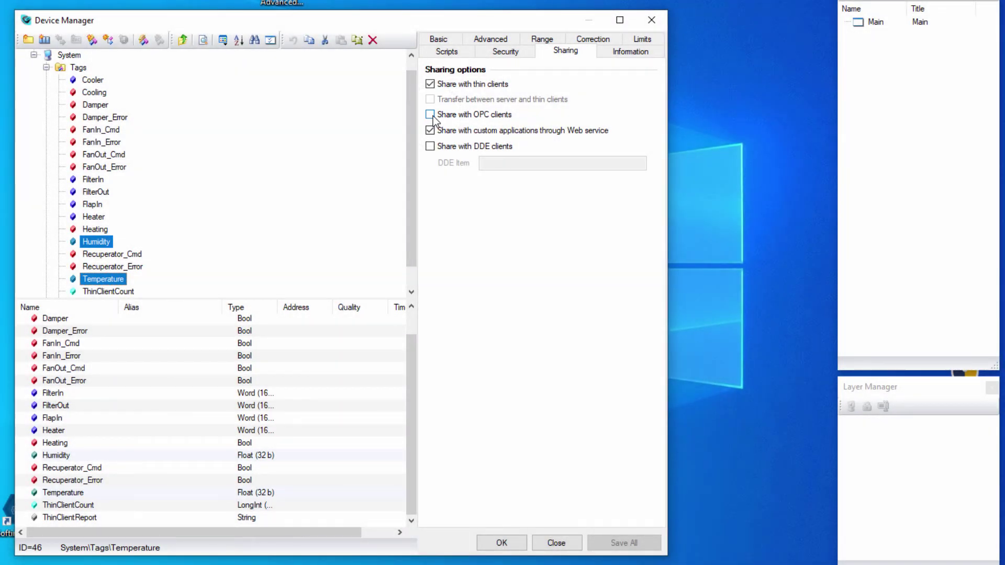
click(430, 115)
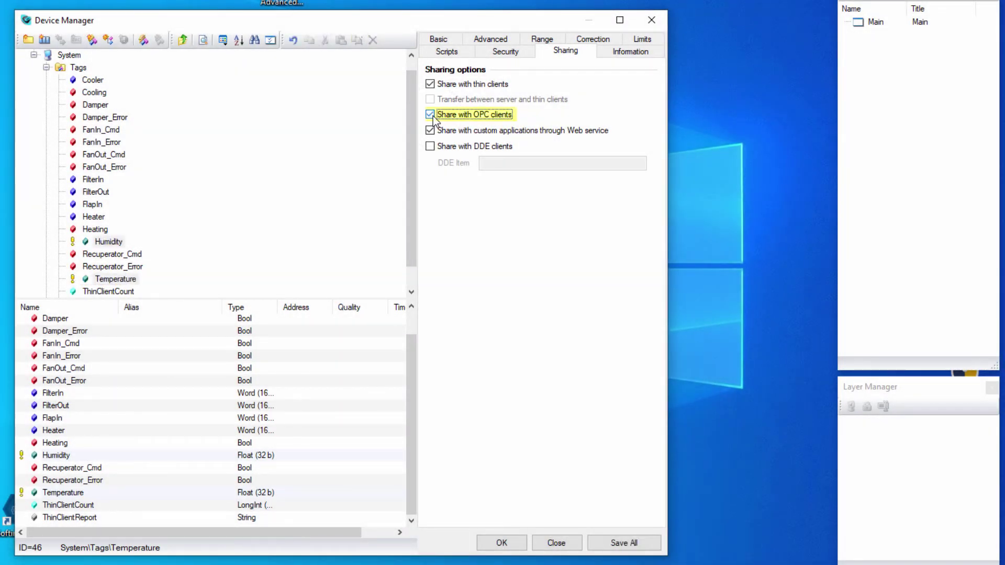
click(635, 541)
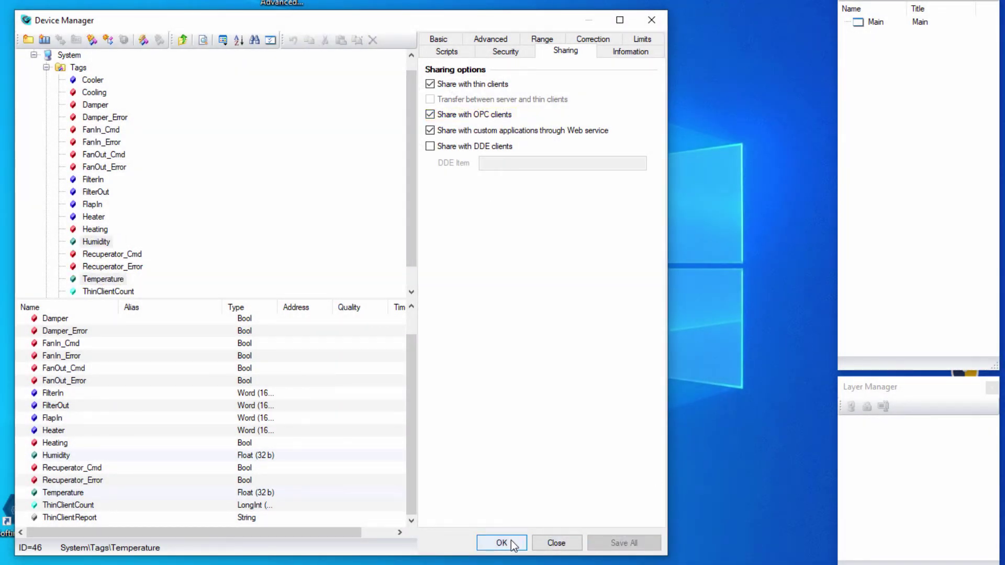
click(501, 543)
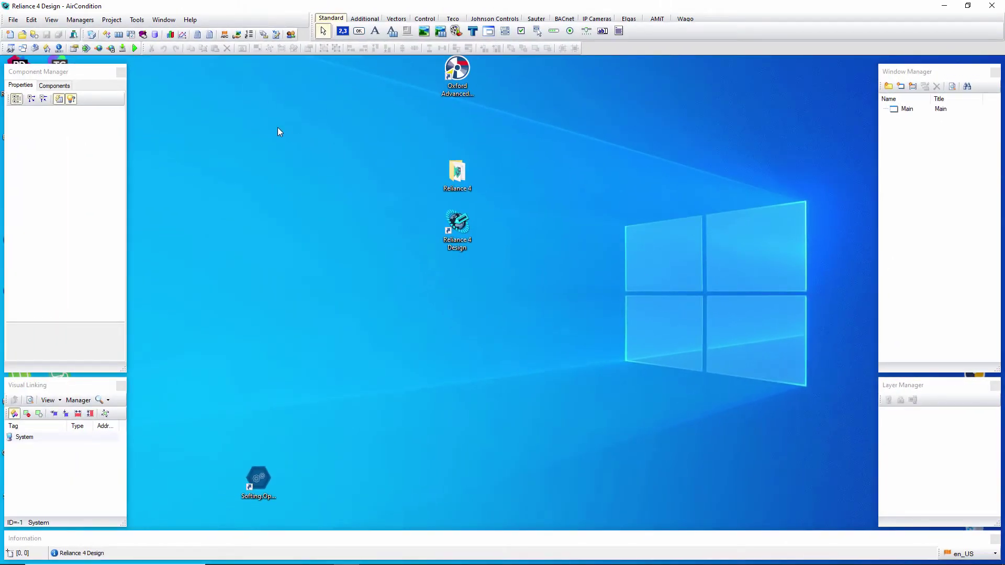
Step: Run the AirCondition project and switch the Humidifier on, then back off
click(135, 49)
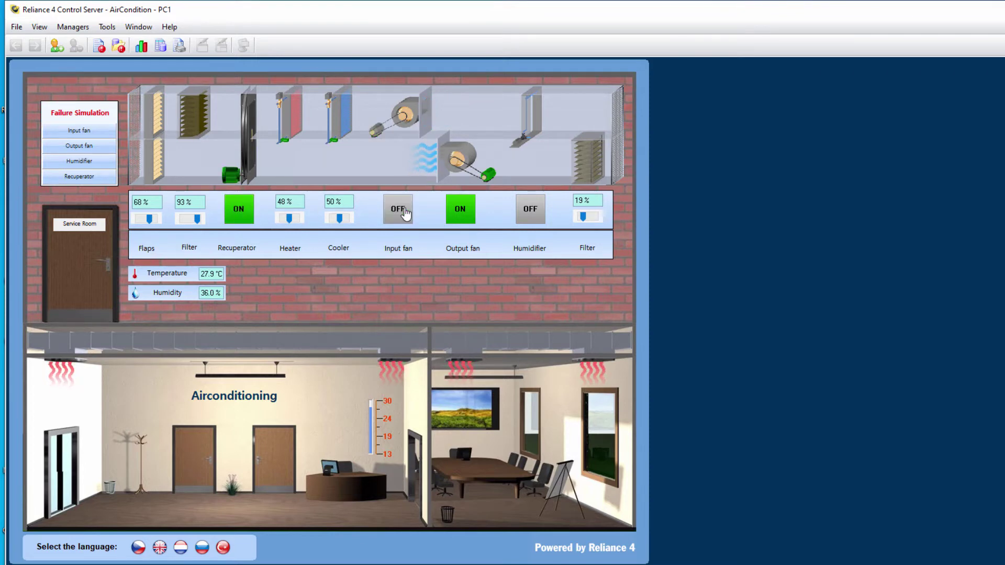
click(535, 219)
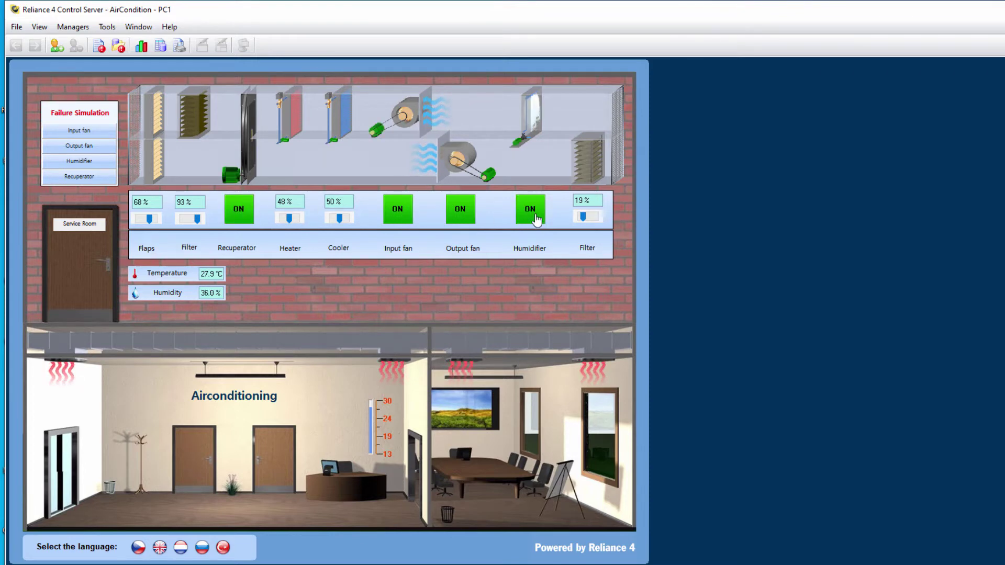
click(535, 219)
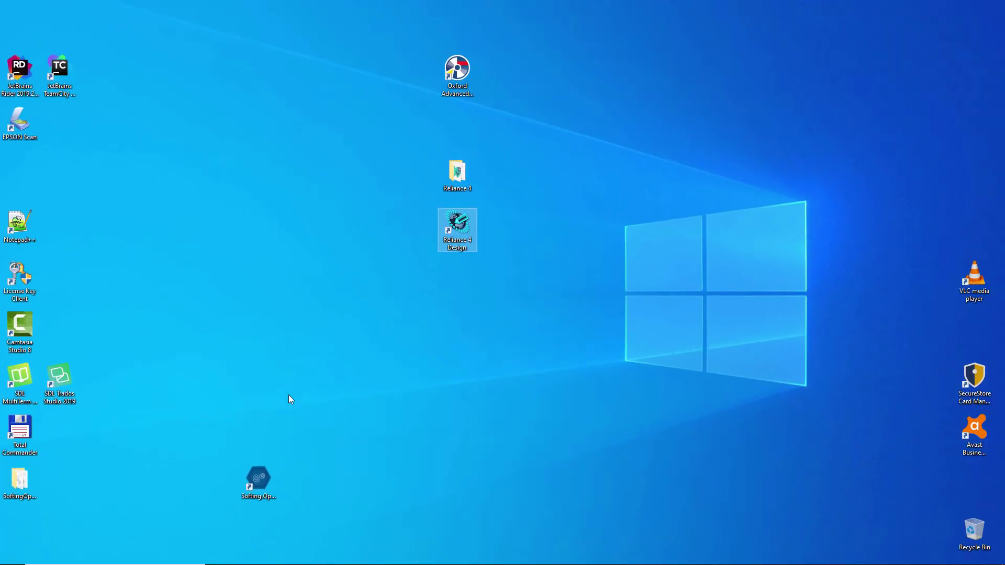
Step: Launch the Softing OPC client, then the Reliance OPC UA Server Monitoring Client from the Reliance 4 folder
double_click(260, 476)
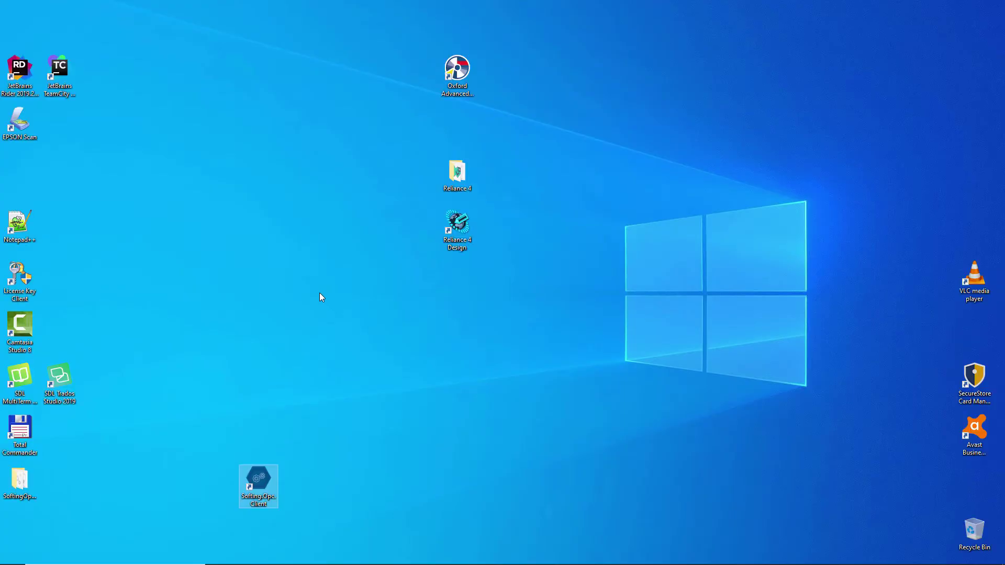
double_click(447, 168)
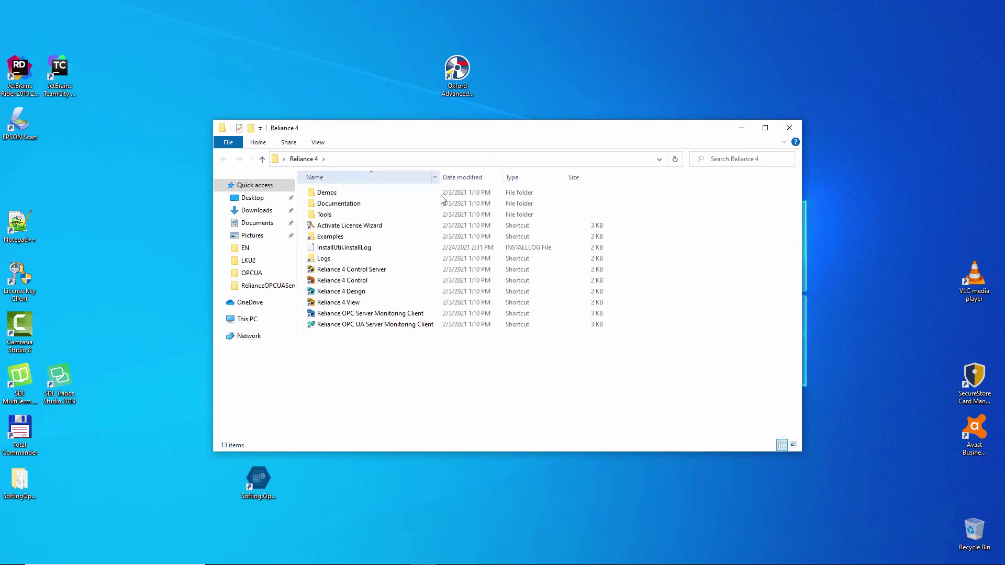
double_click(416, 326)
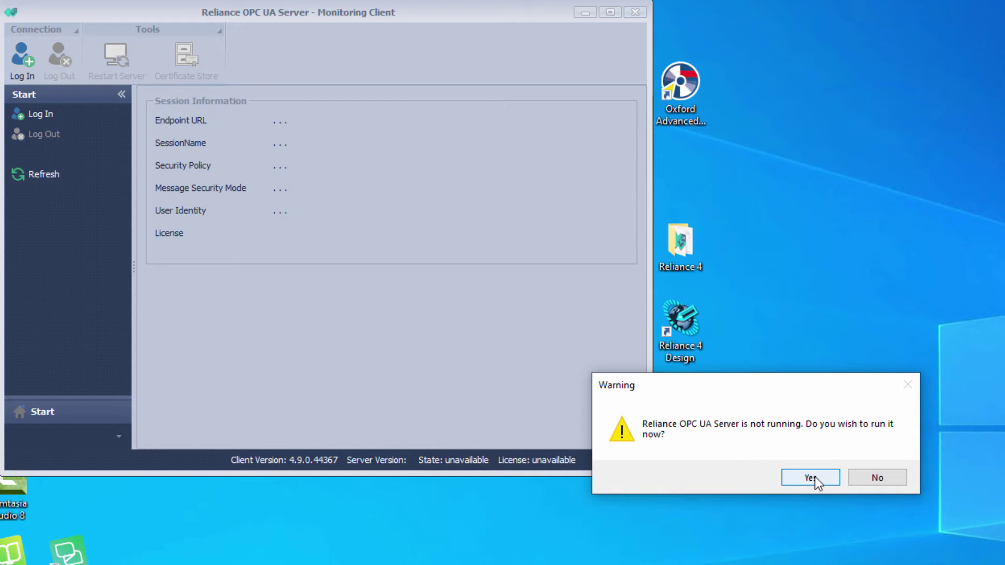
Step: Start the OPC UA server, copy the second local opc.tcp endpoint URL, and log on anonymously
click(815, 477)
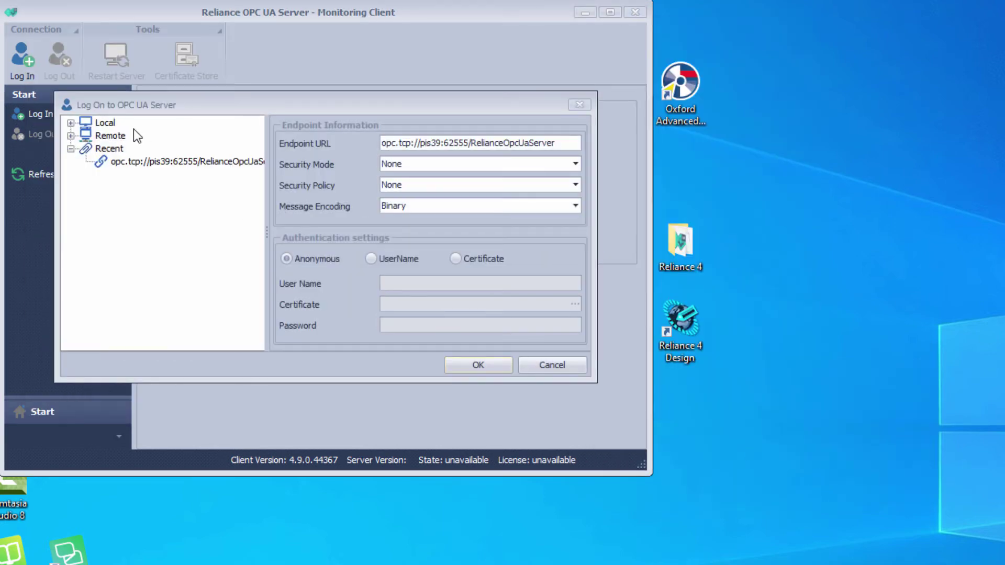
click(70, 123)
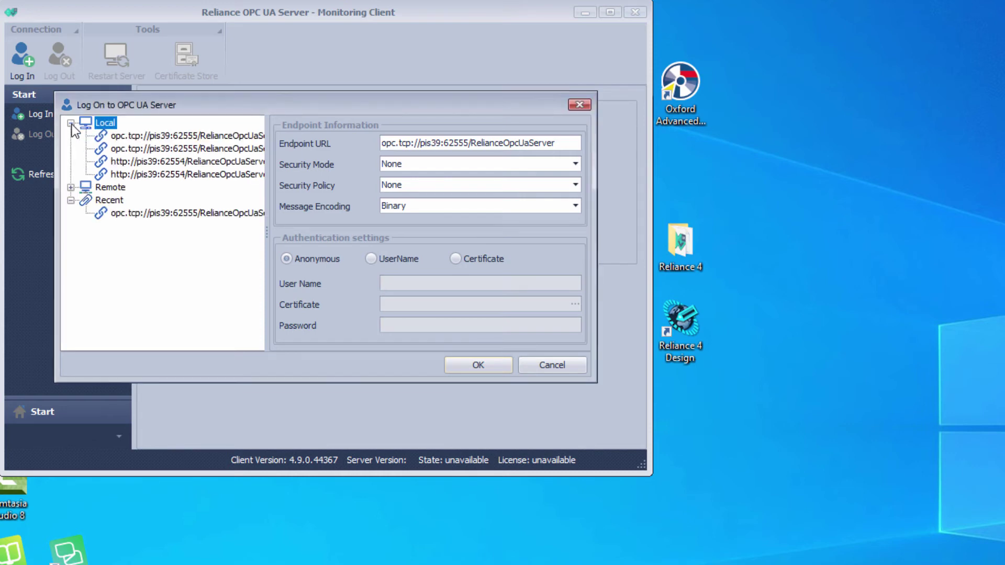
click(142, 149)
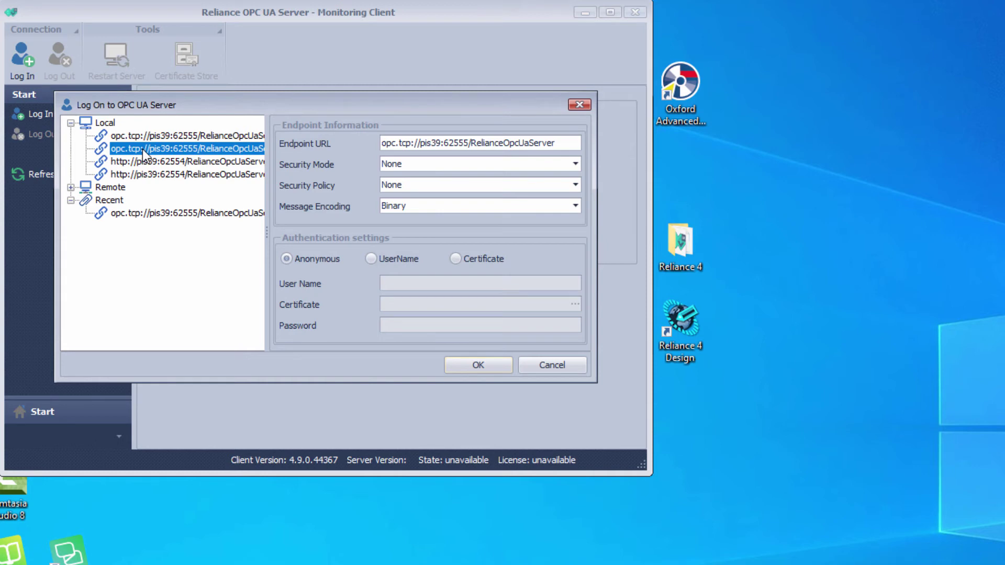
click(447, 144)
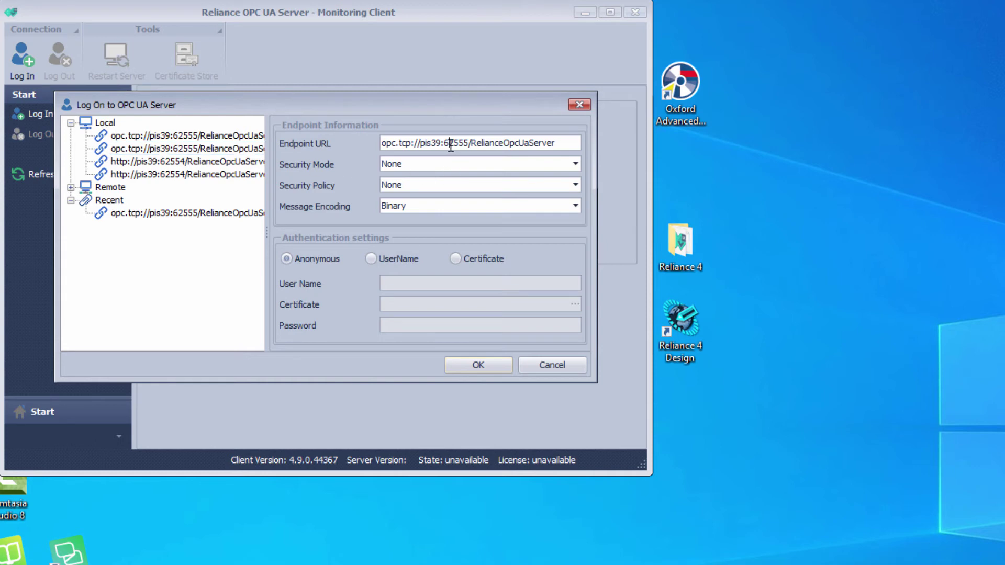
double_click(447, 145)
key(ctrl+c)
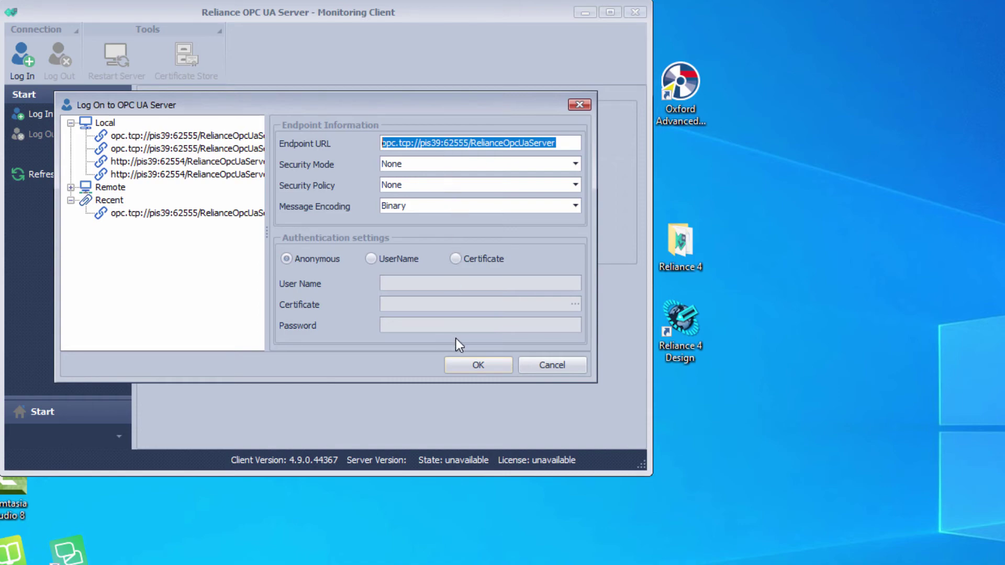
click(465, 363)
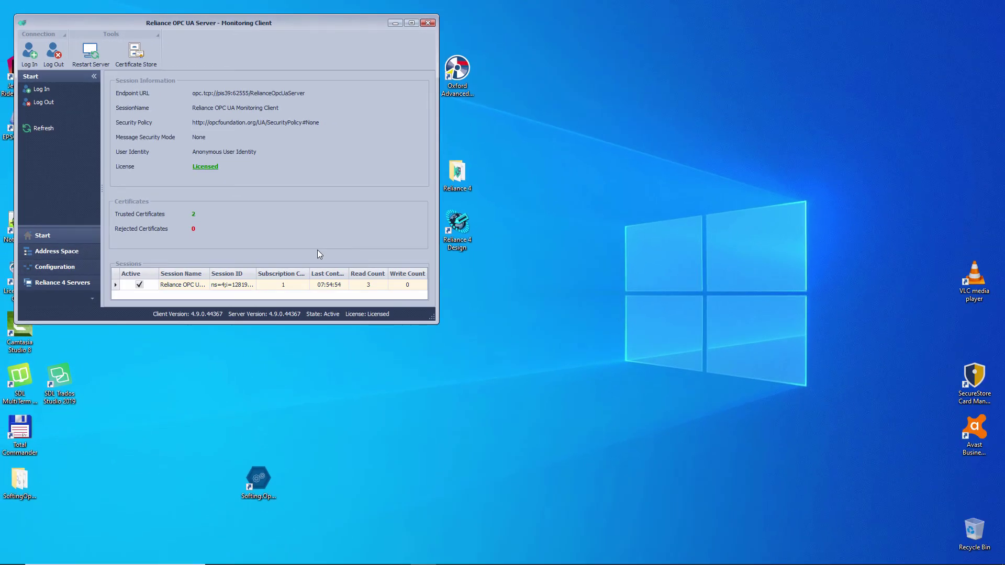
Step: Connect a new session to opc.tcp://pis39:62555/RelianceOpcUaServer using the pasted endpoint URL
mouse_move(276, 560)
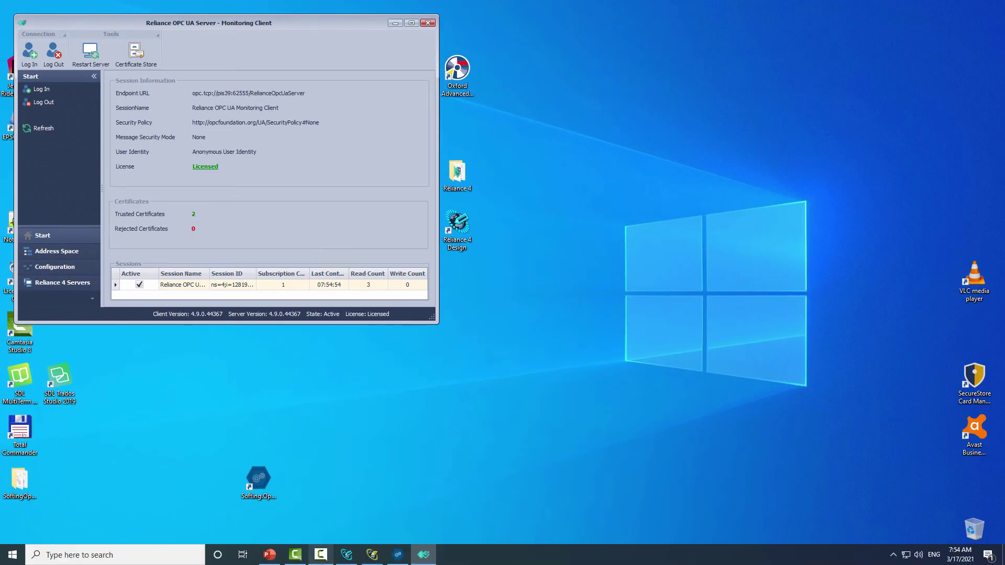
click(398, 556)
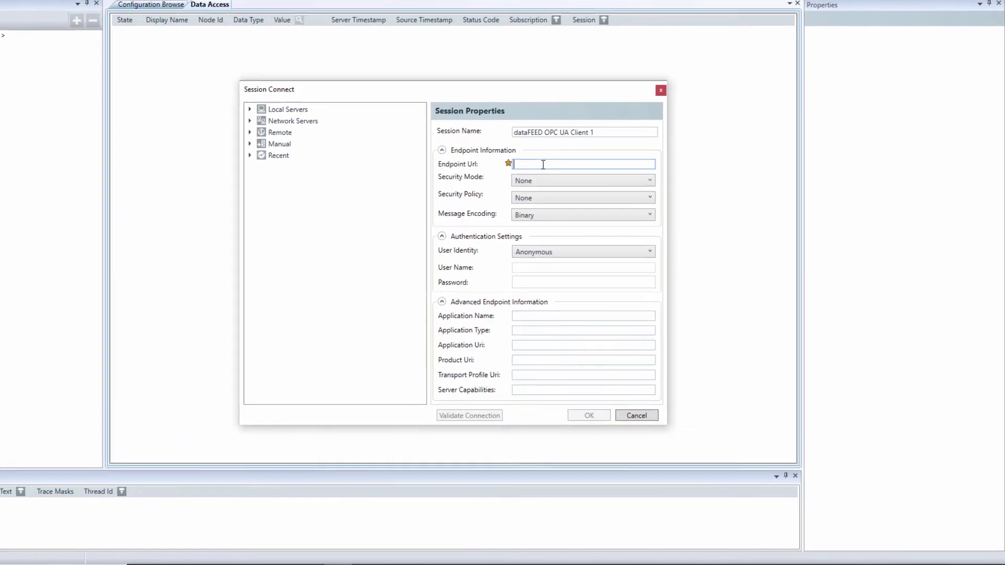
key(ctrl+v)
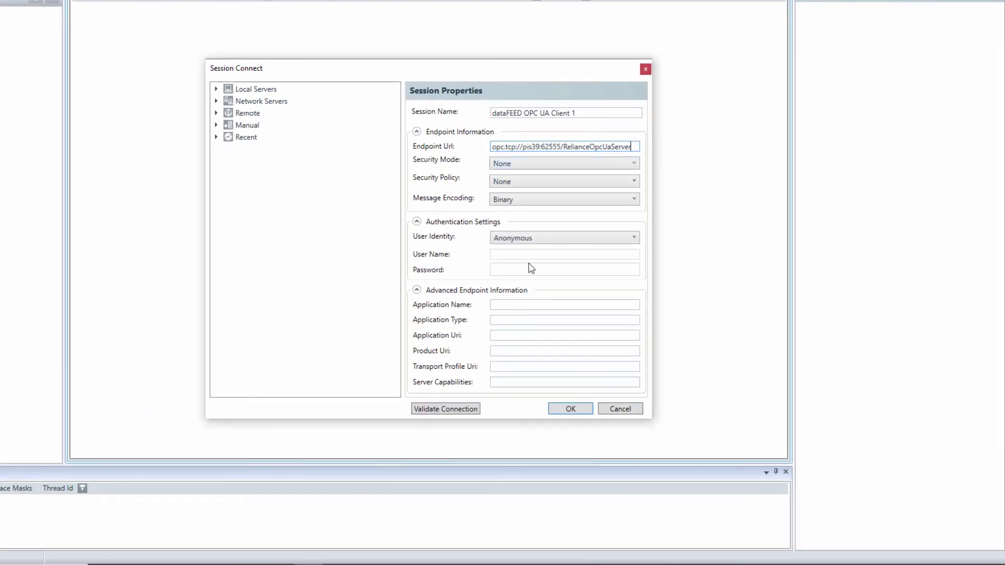
click(572, 410)
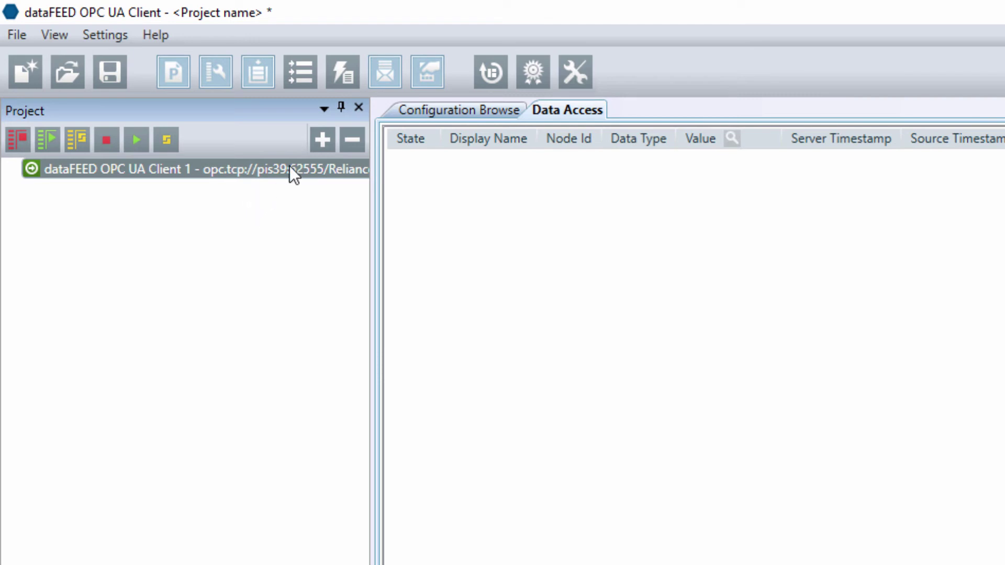
Step: Add Subscription 1 and browse the address space to Objects > Reliance > Server > System
click(320, 146)
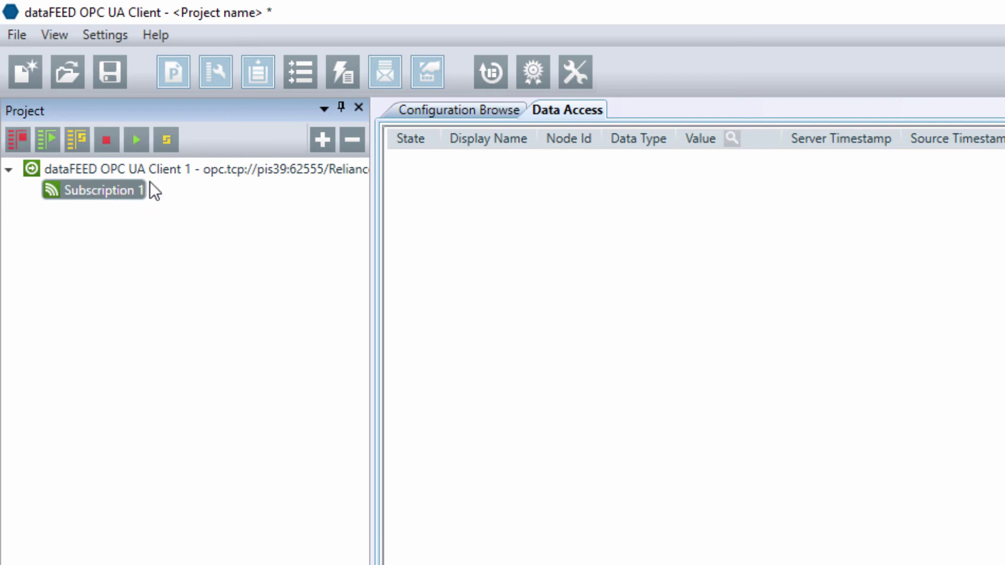
click(445, 115)
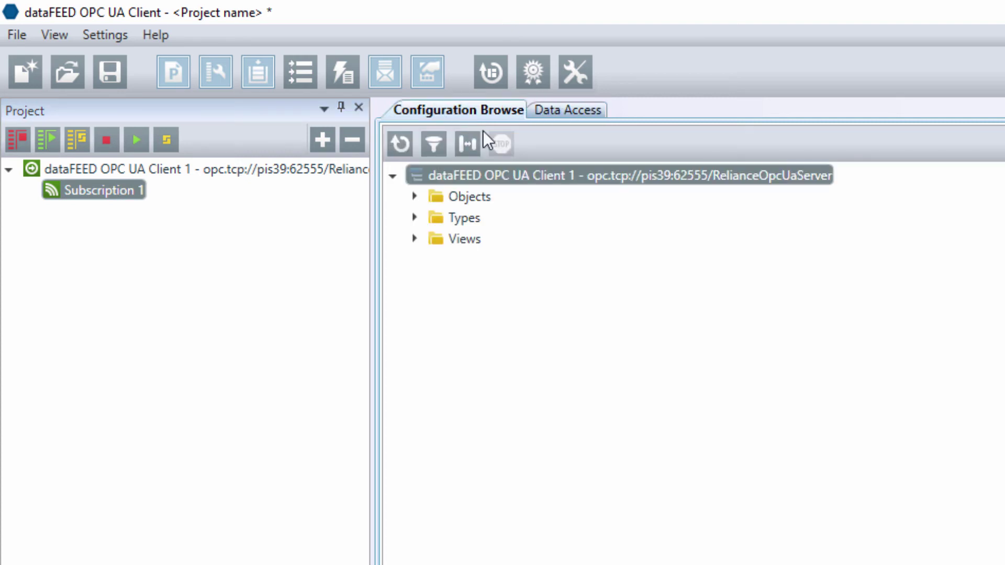
click(425, 194)
click(436, 239)
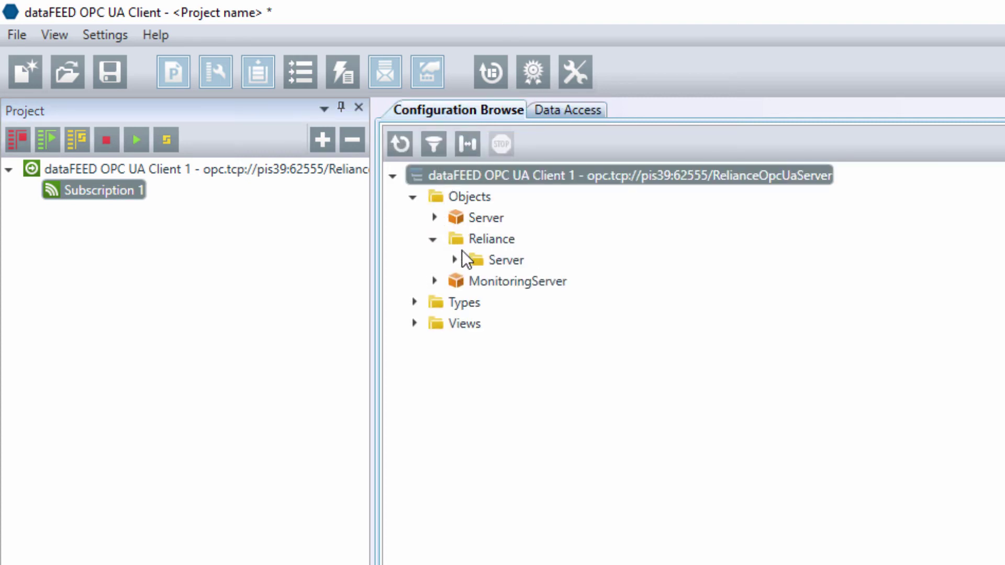
click(453, 260)
click(474, 282)
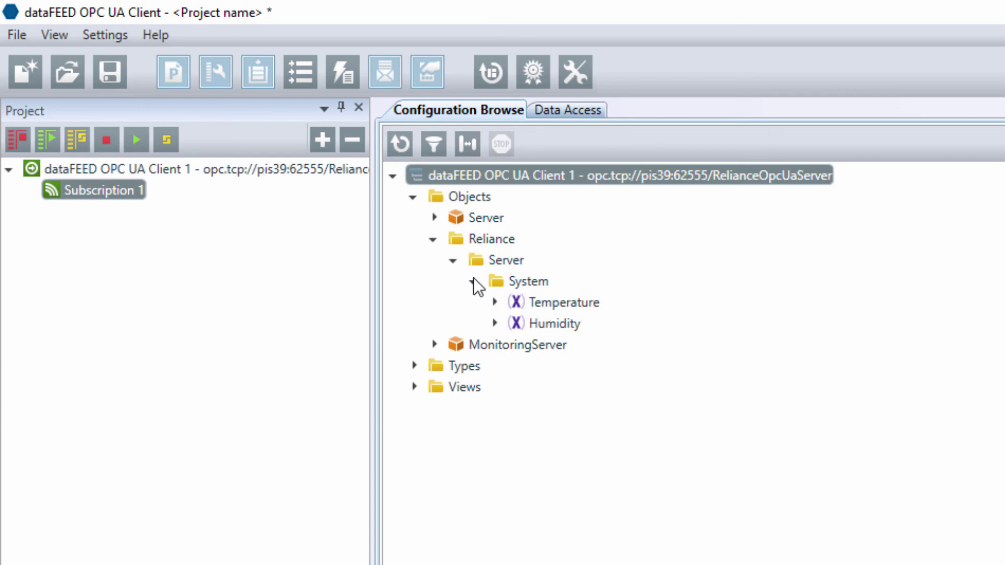
Step: Add Temperature and Humidity to Subscription 1 and view their live values in Data Access
double_click(541, 306)
double_click(550, 325)
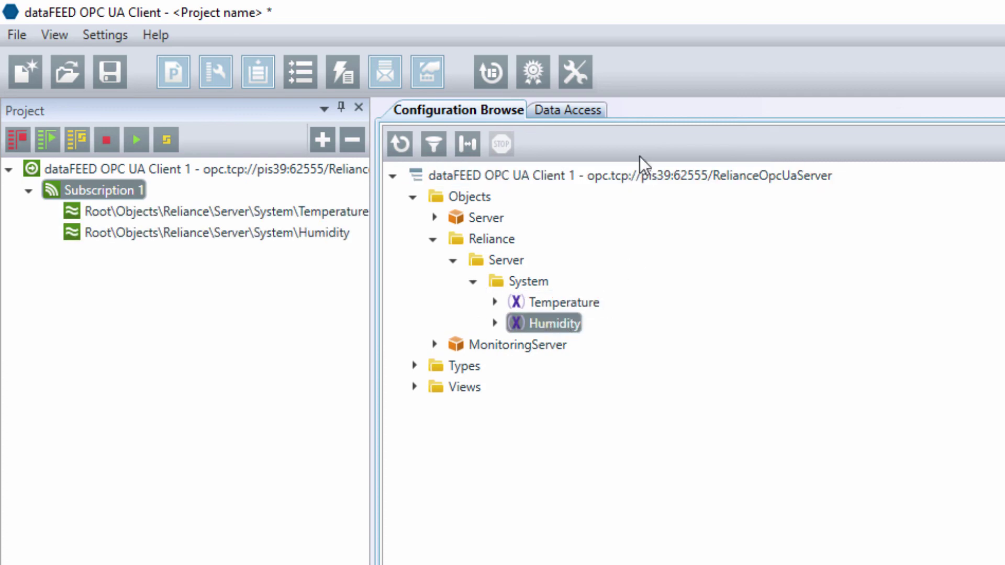
click(563, 110)
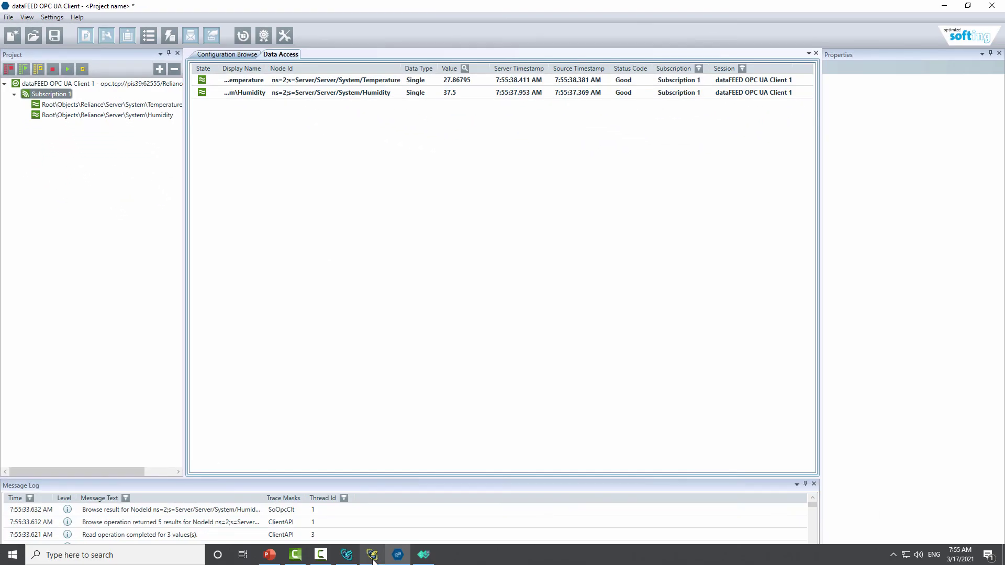
Step: Place the Reliance AirCondition visualisation below the dataFEED value table to compare readings
click(373, 556)
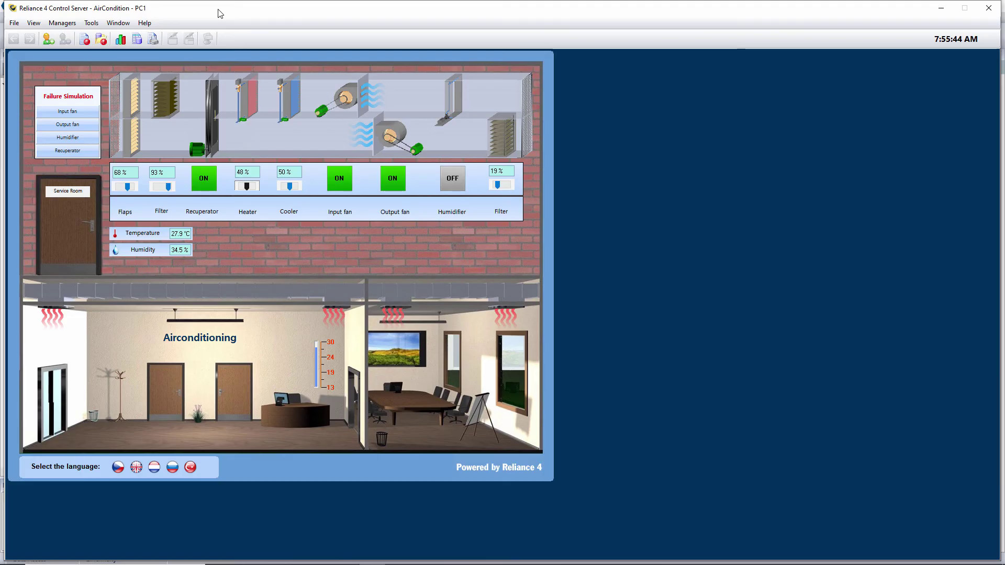
drag(225, 10, 309, 115)
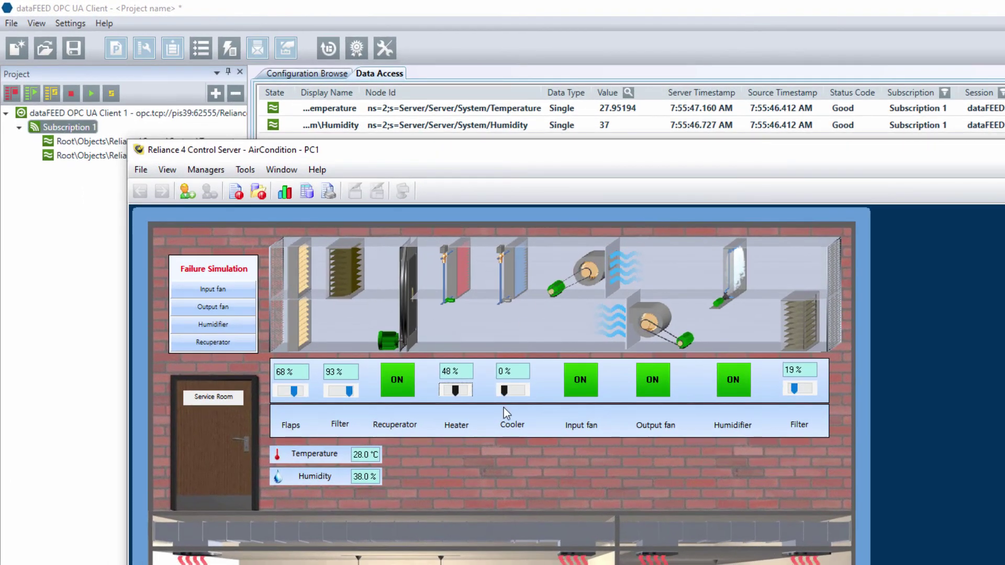